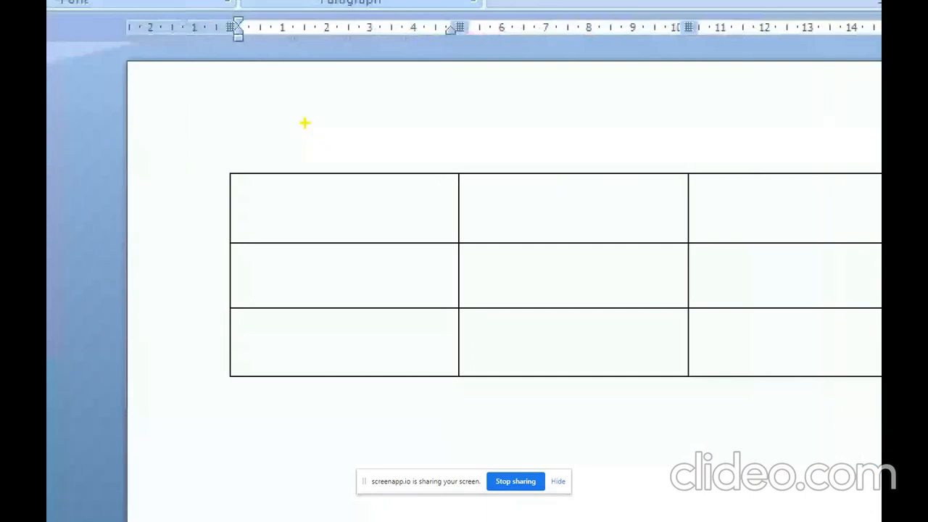
Select the left, middle and right columns of the table one at a time, ending with the selection cleared.
{"action": "left_click_drag", "start_coordinate": [305, 123], "coordinate": [375, 164]}
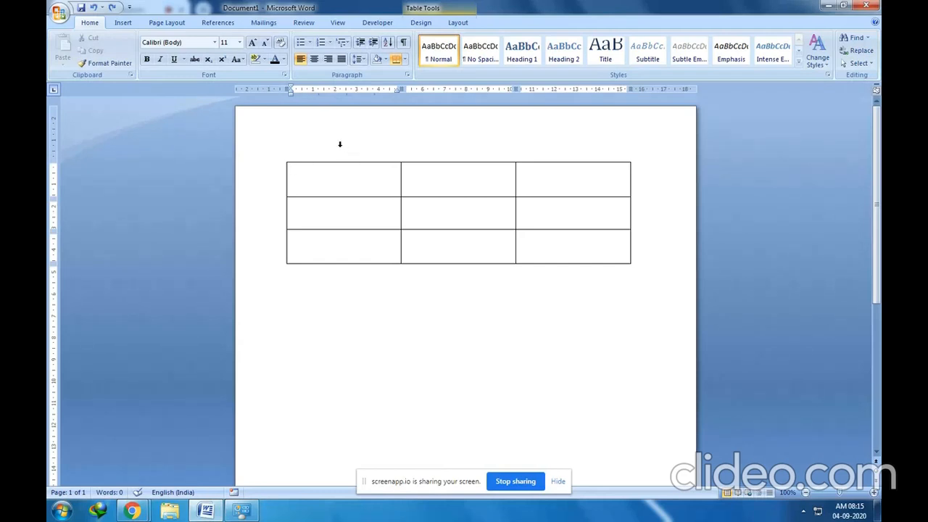
{"action": "left_click", "coordinate": [339, 145]}
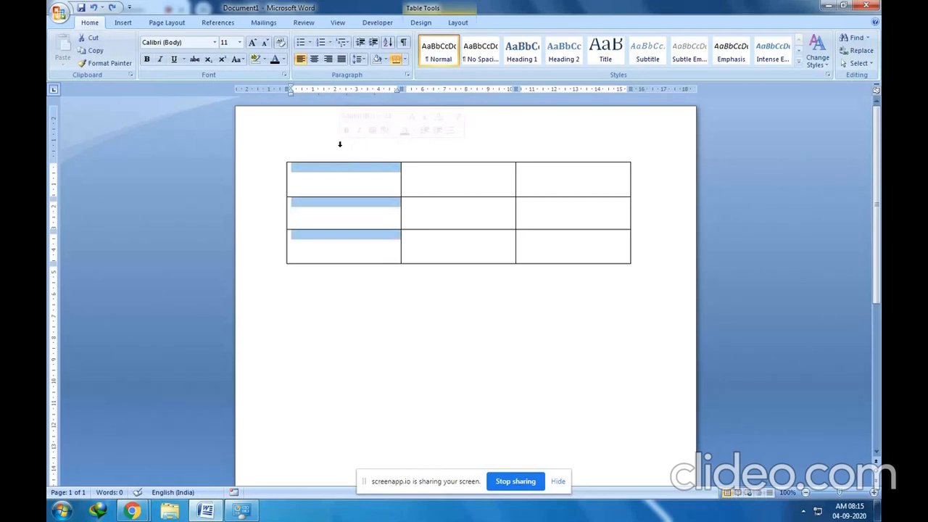
{"action": "left_click", "coordinate": [447, 144]}
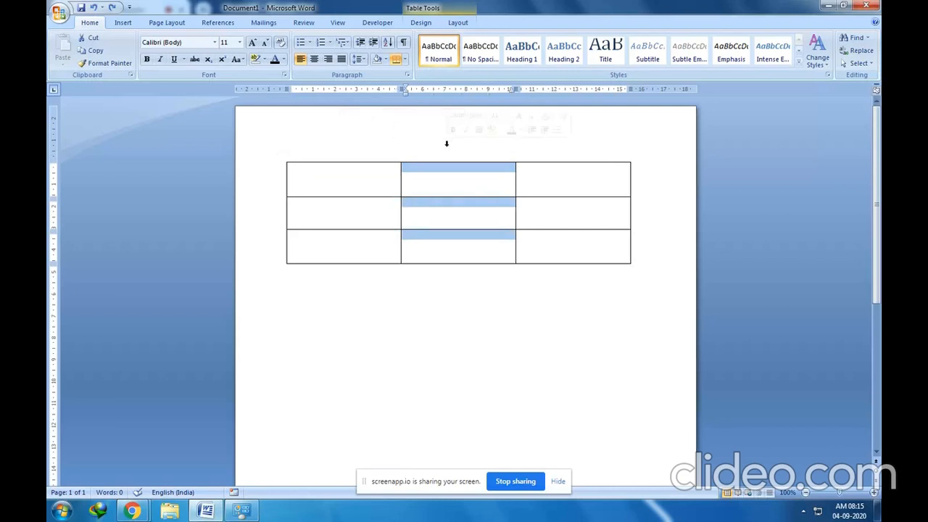
{"action": "left_click", "coordinate": [570, 146]}
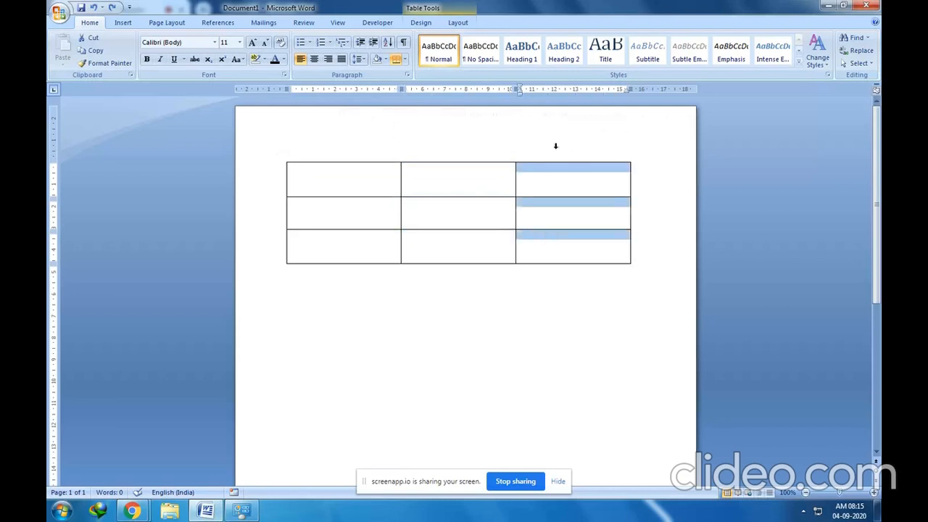
{"action": "left_click", "coordinate": [482, 142]}
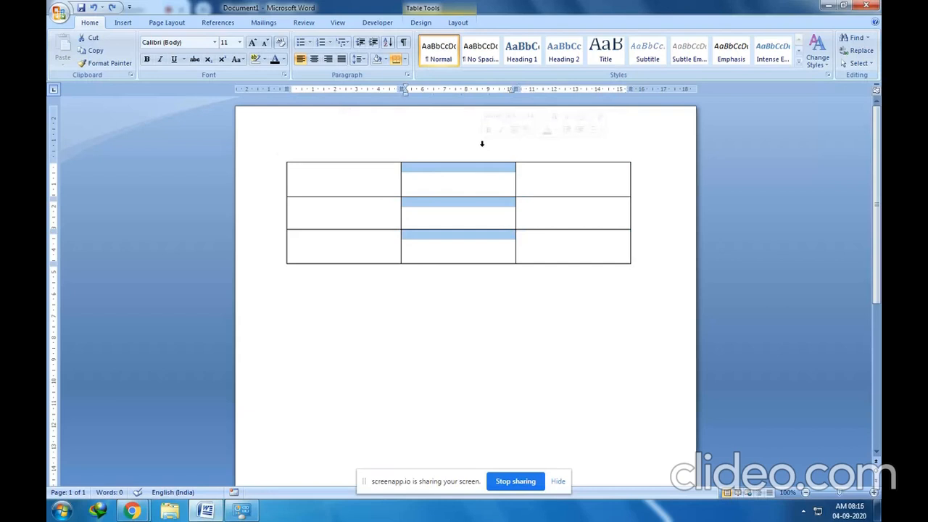
{"action": "left_click", "coordinate": [350, 150]}
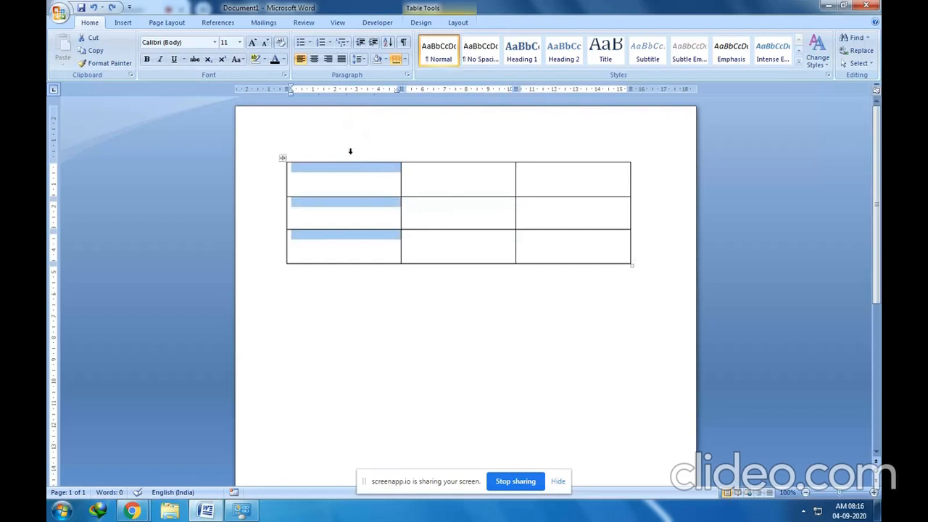
{"action": "left_click", "coordinate": [434, 150]}
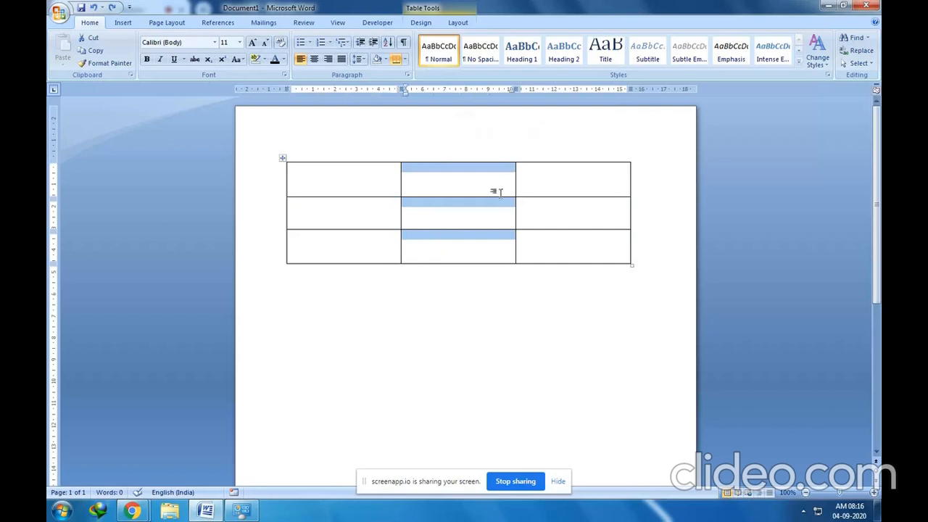
{"action": "left_click", "coordinate": [566, 148]}
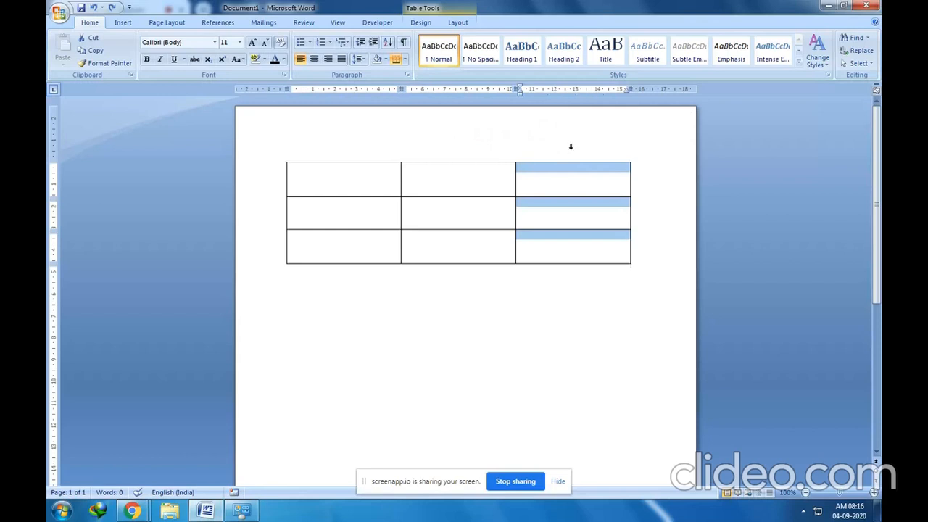
{"action": "left_click", "coordinate": [452, 151]}
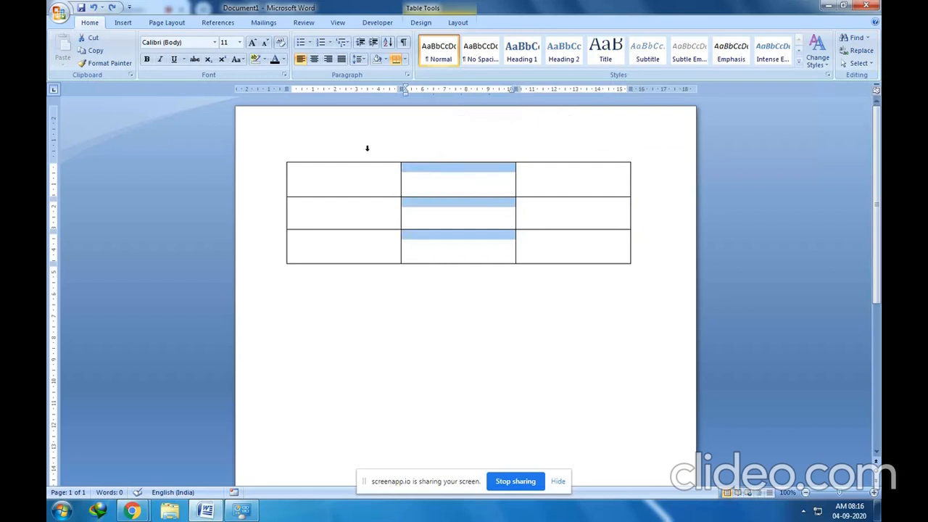
{"action": "left_click", "coordinate": [351, 148]}
{"action": "left_click", "coordinate": [469, 149]}
{"action": "left_click", "coordinate": [267, 340]}
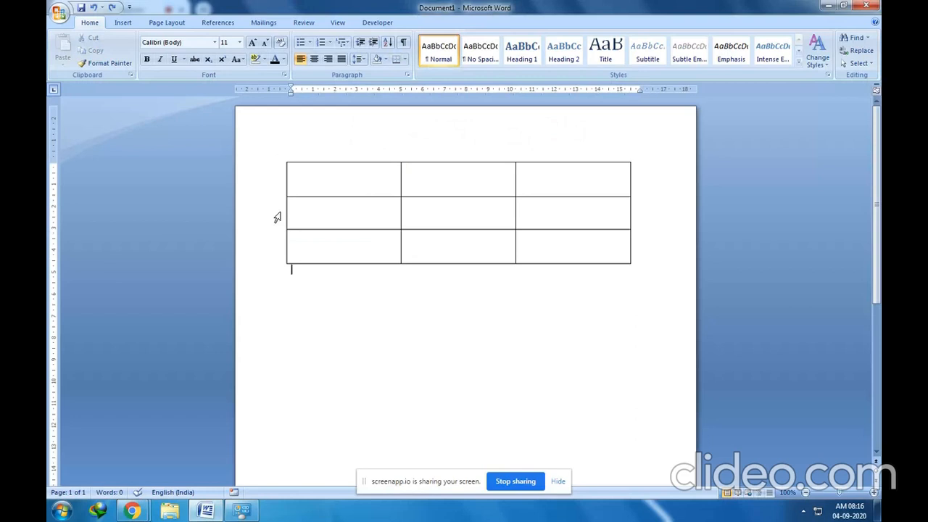
Select each of the three table rows one at a time, ending on the third row.
{"action": "left_click", "coordinate": [277, 218]}
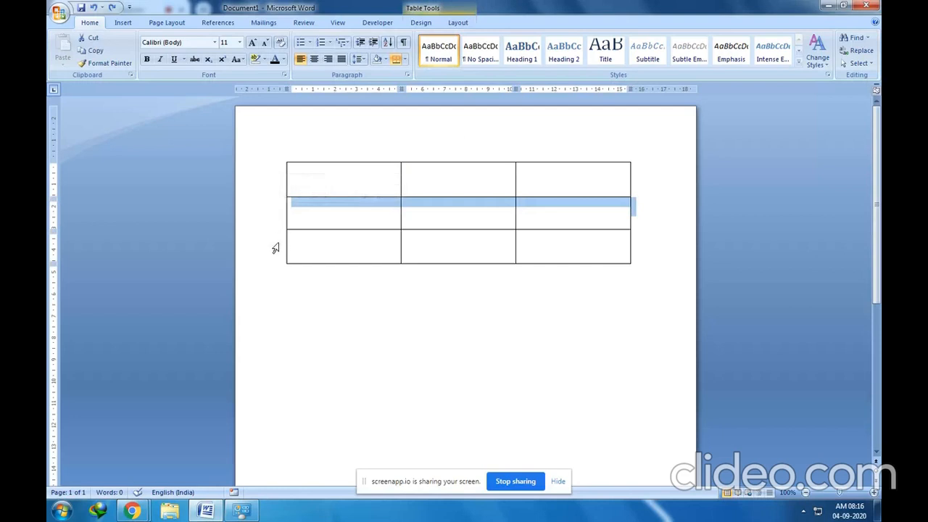
{"action": "left_click", "coordinate": [276, 248]}
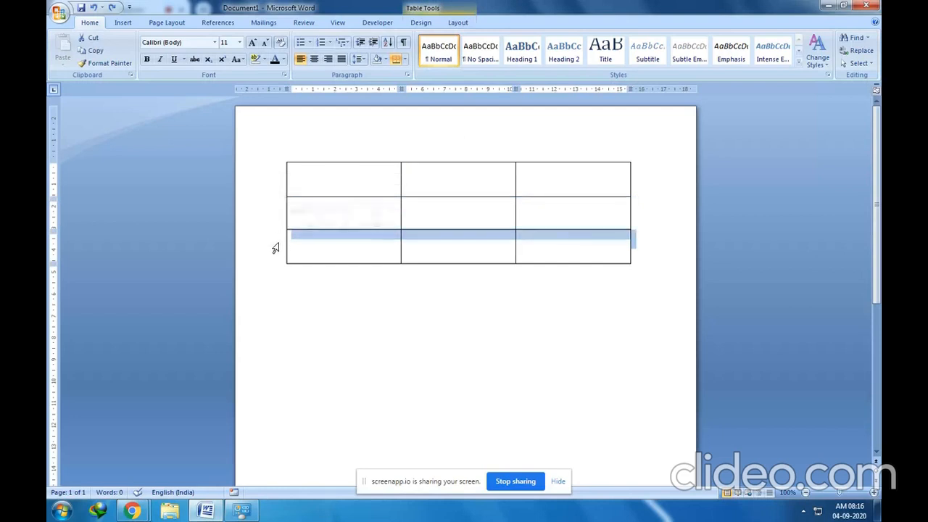
{"action": "left_click", "coordinate": [274, 187]}
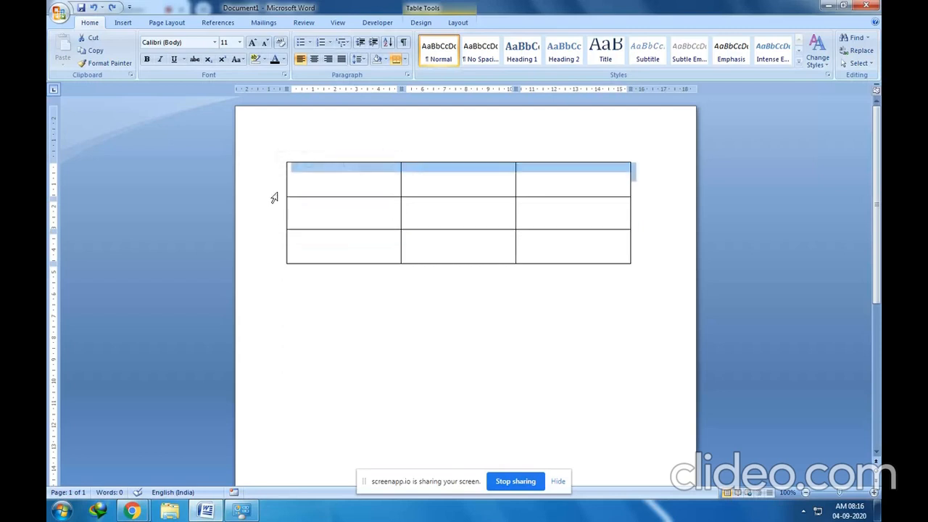
{"action": "left_click", "coordinate": [274, 218]}
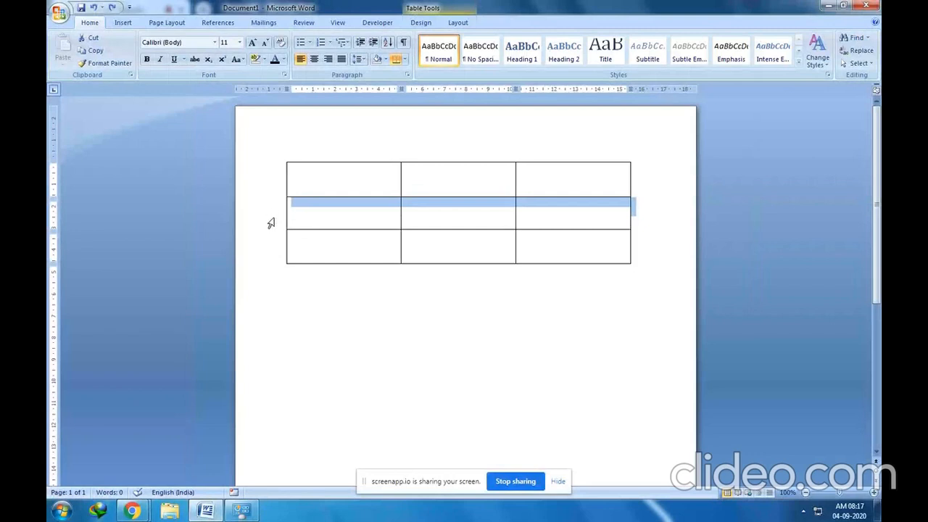
{"action": "left_click", "coordinate": [275, 246]}
{"action": "left_click", "coordinate": [278, 190]}
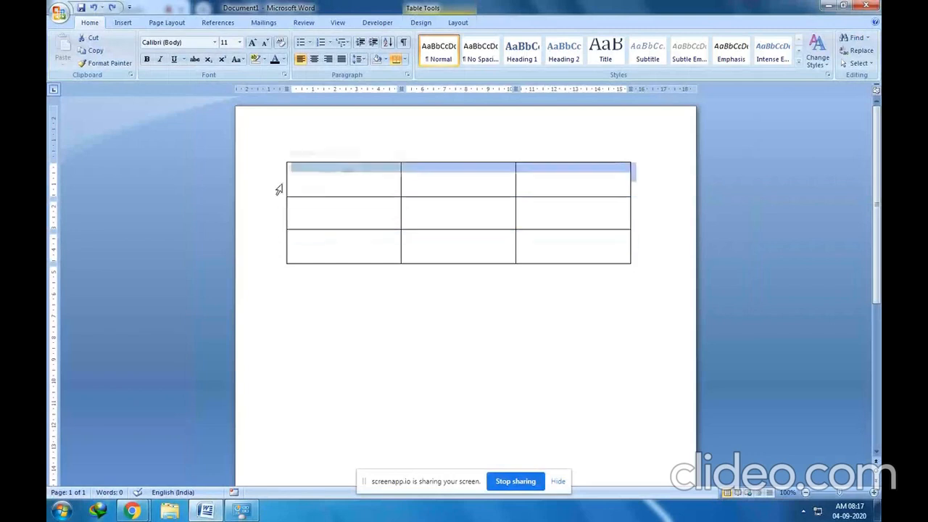
{"action": "left_click", "coordinate": [277, 209]}
{"action": "left_click", "coordinate": [274, 251]}
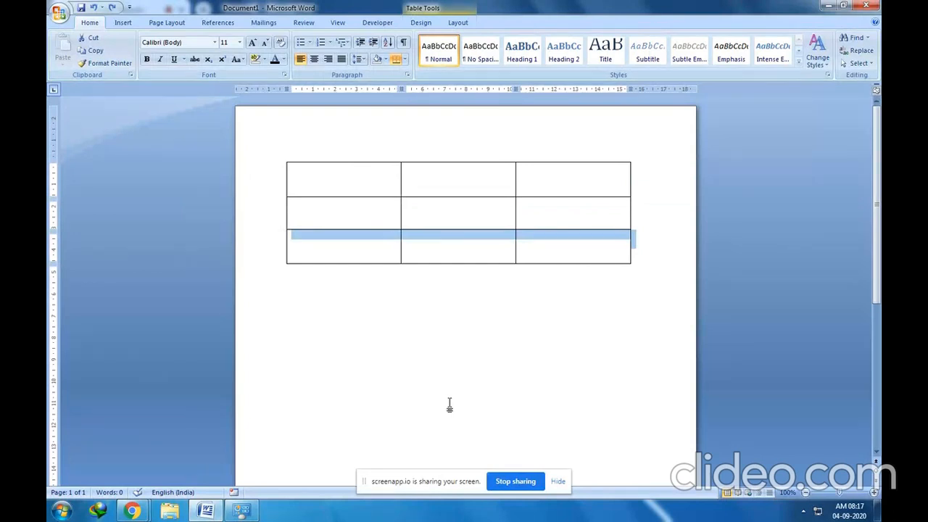
Set the font size in the first cell of the first row to 18 and enter a first name there.
{"action": "left_click", "coordinate": [360, 187]}
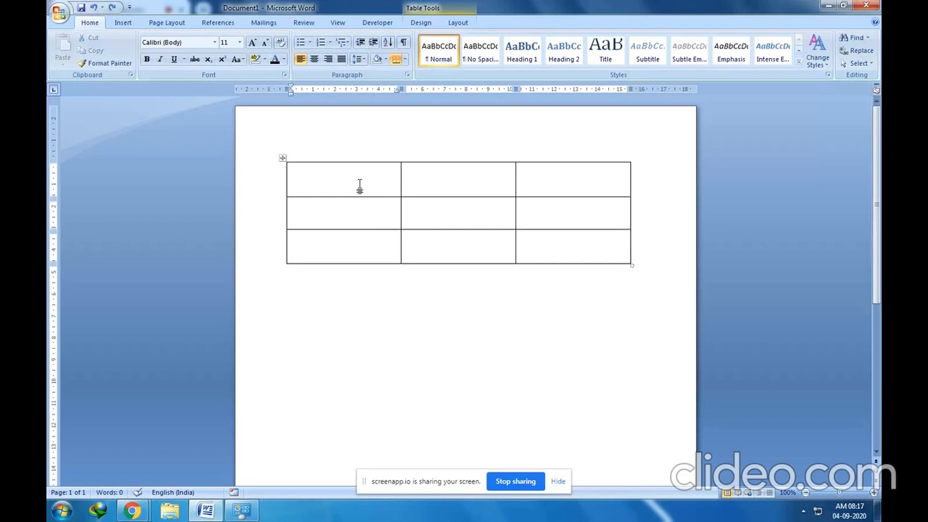
{"action": "left_click", "coordinate": [252, 42]}
{"action": "left_click", "coordinate": [253, 42]}
{"action": "left_click", "coordinate": [252, 42]}
{"action": "left_click", "coordinate": [252, 42]}
{"action": "type", "text": "Rahul"}
{"action": "left_click", "coordinate": [317, 214]}
{"action": "type", "text": "Rav"}
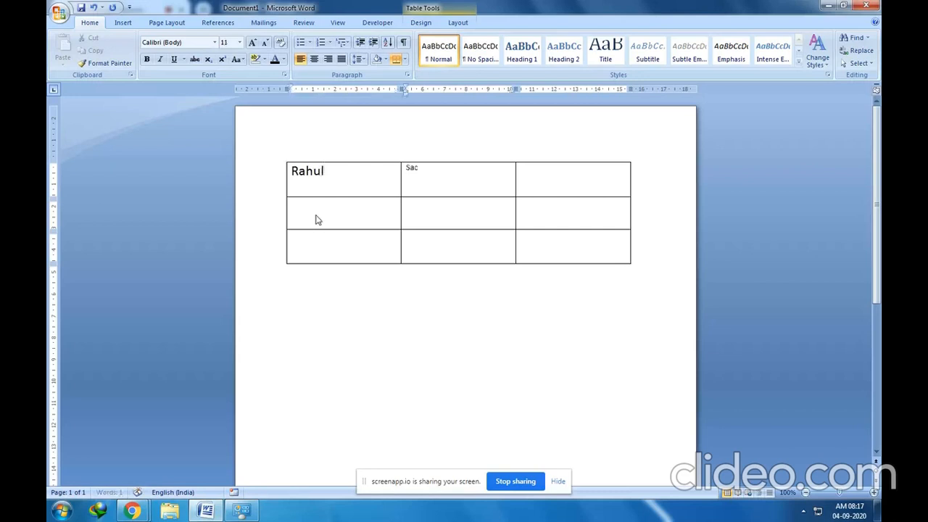
{"action": "key", "text": "BackSpace"}
{"action": "key", "text": "BackSpace"}
{"action": "key", "text": "BackSpace"}
Set the font size of all cells in the second and third columns to 18.
{"action": "left_click_drag", "start_coordinate": [416, 178], "coordinate": [530, 260]}
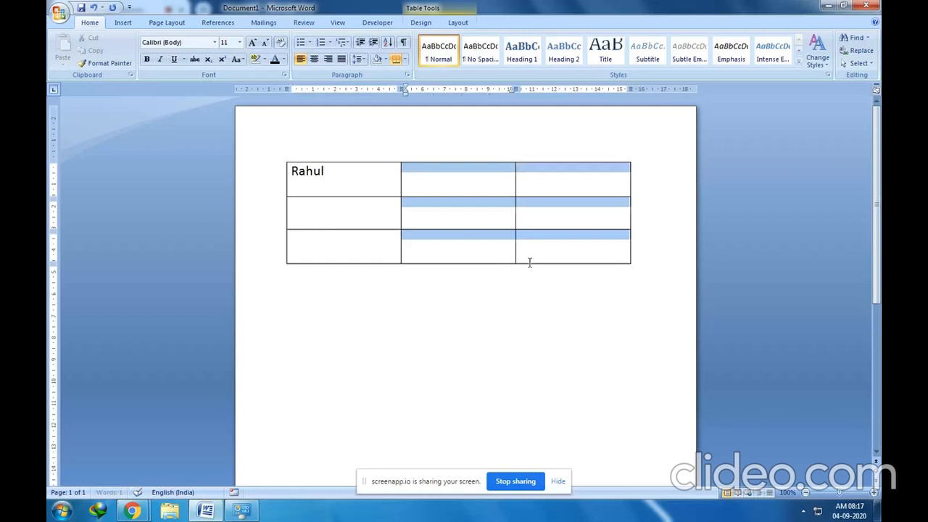
{"action": "left_click", "coordinate": [252, 43]}
{"action": "left_click", "coordinate": [252, 42]}
{"action": "left_click", "coordinate": [253, 43]}
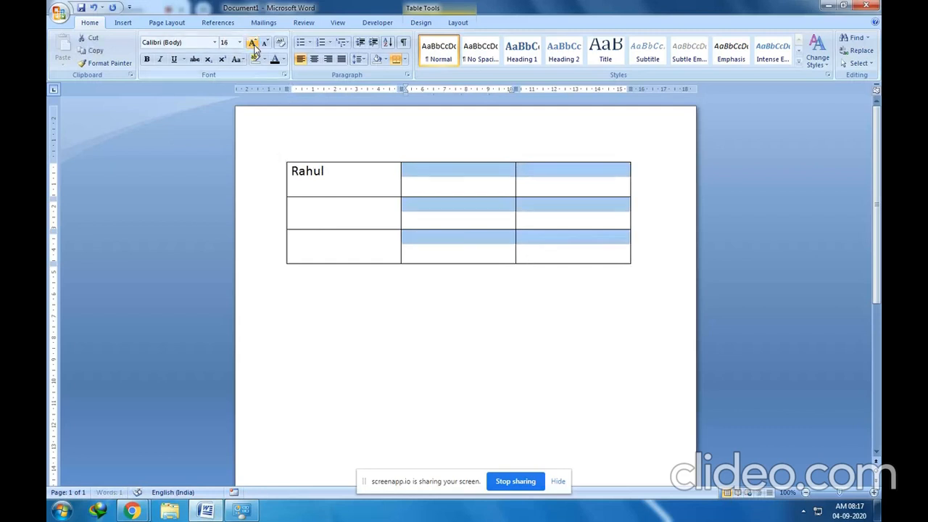
{"action": "left_click", "coordinate": [252, 43]}
Set the font size of the lower two cells in the first column to 18.
{"action": "left_click", "coordinate": [324, 216]}
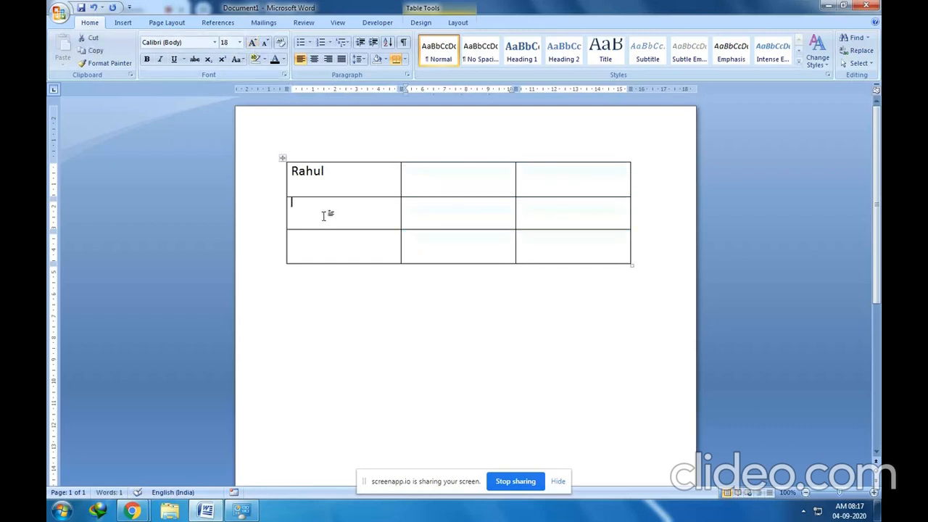
{"action": "left_click_drag", "start_coordinate": [324, 216], "coordinate": [327, 242]}
{"action": "left_click", "coordinate": [252, 42]}
{"action": "left_click", "coordinate": [252, 43]}
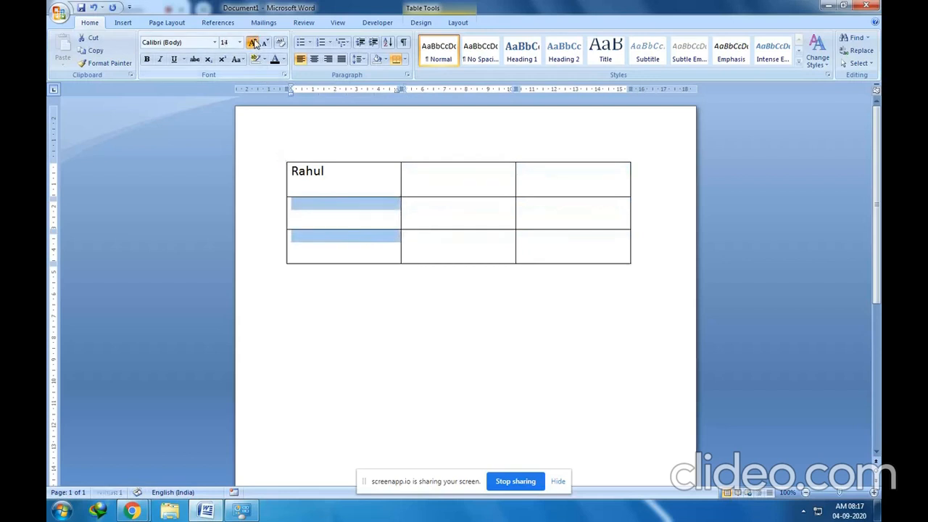
{"action": "left_click", "coordinate": [252, 43]}
{"action": "left_click", "coordinate": [252, 43]}
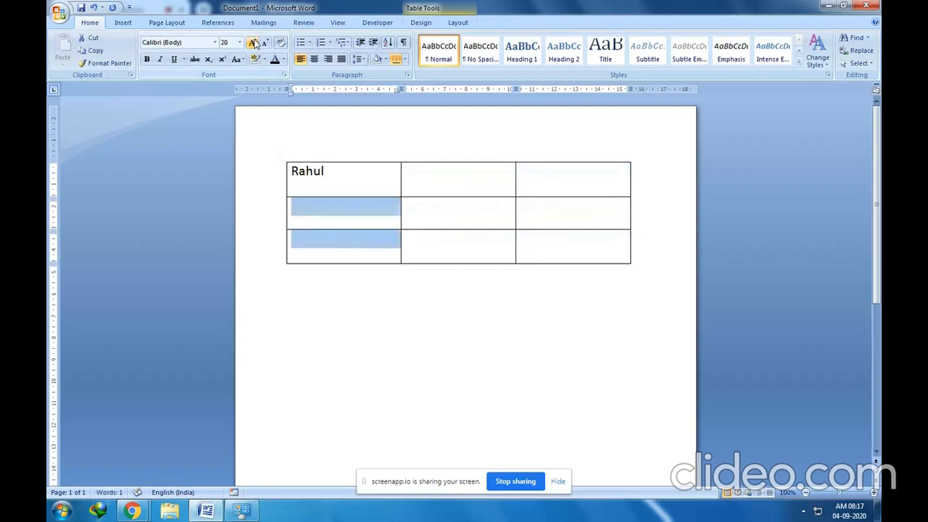
Enter a person's first name in each of the second and third cells of the first row.
{"action": "left_click", "coordinate": [409, 164]}
{"action": "type", "text": "Sachin"}
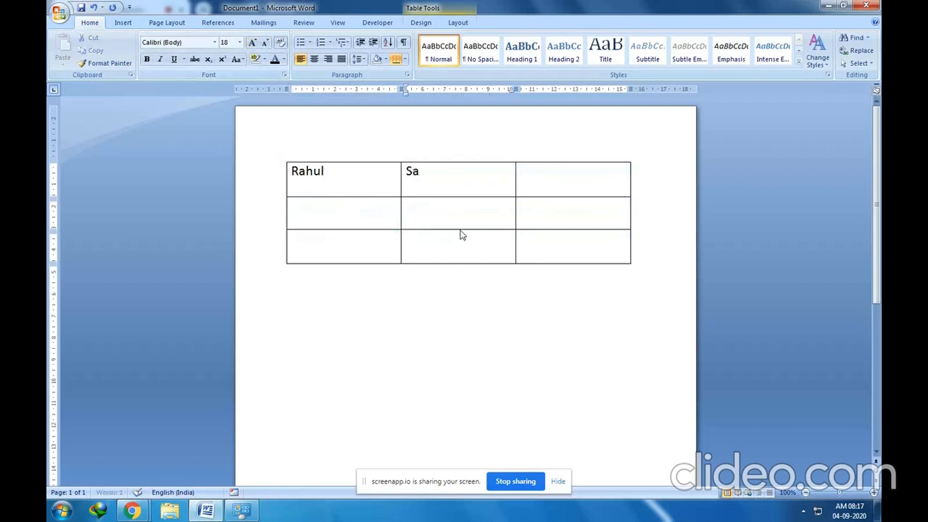
{"action": "key", "text": "Tab"}
{"action": "type", "text": "Yuvraj"}
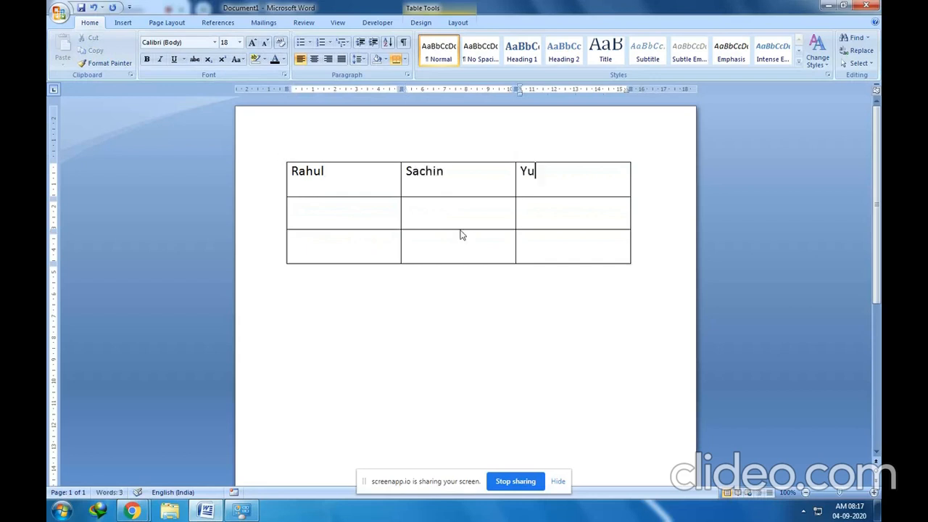
Fill the three cells of the second row with a different first name each.
{"action": "key", "text": "Down"}
{"action": "key", "text": "Left"}
{"action": "key", "text": "Left"}
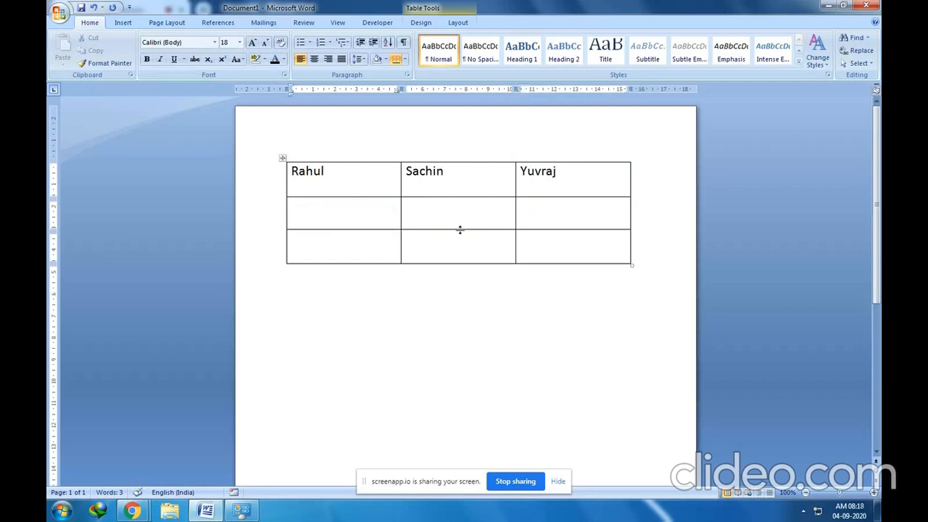
{"action": "type", "text": "Mahendra"}
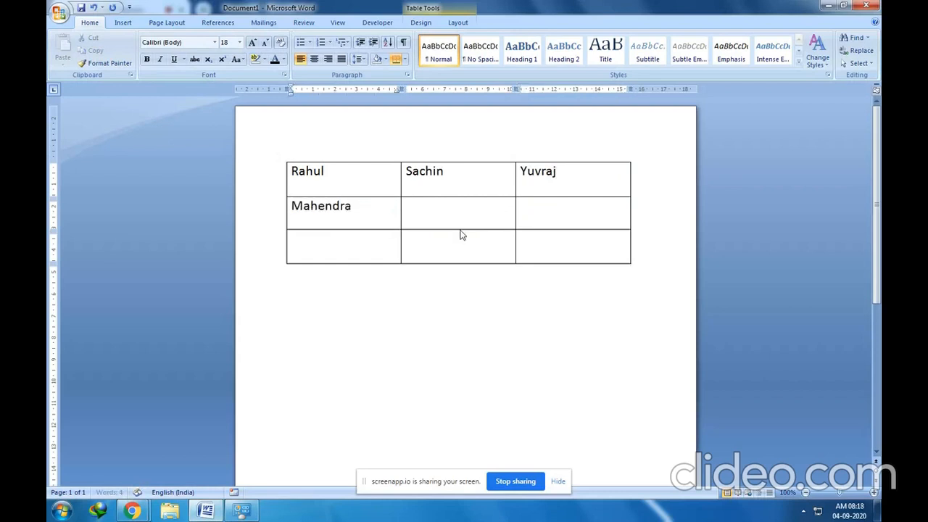
{"action": "key", "text": "Tab"}
{"action": "type", "text": "Virend"}
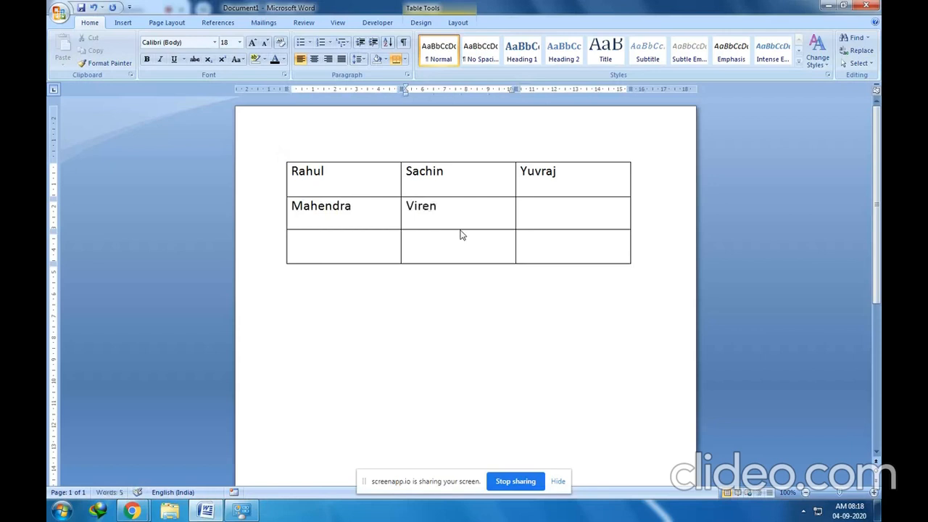
{"action": "type", "text": "ra"}
{"action": "type", "text": "Virat"}
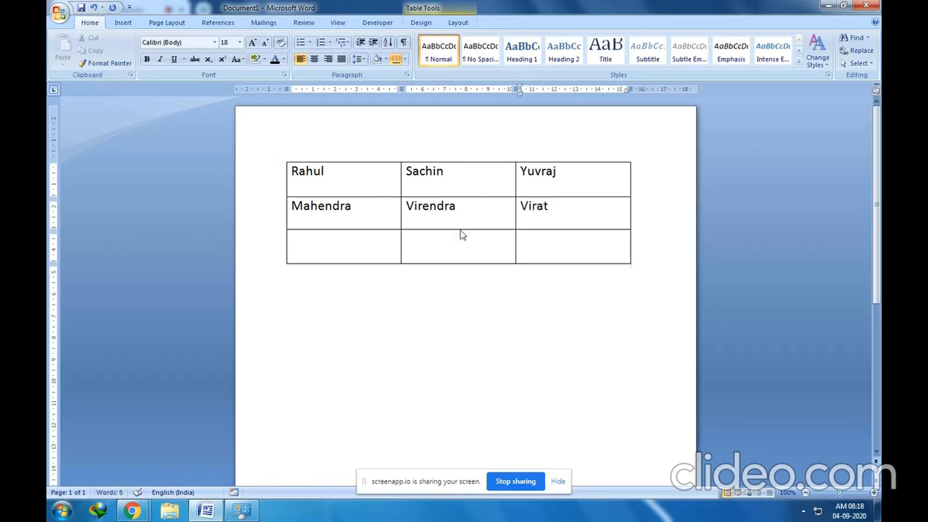
Fill the three cells of the third row with a different first name each.
{"action": "key", "text": "Tab"}
{"action": "type", "text": "Yusuf"}
{"action": "key", "text": "Tab"}
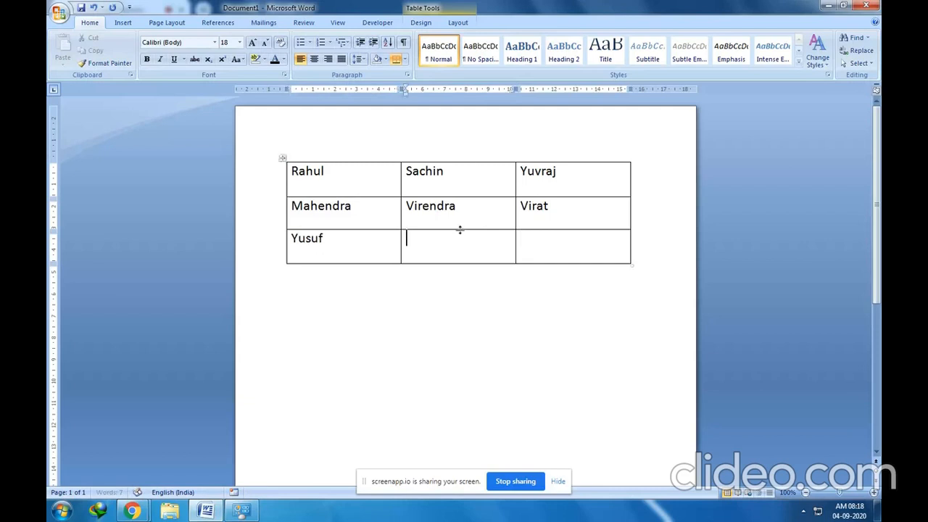
{"action": "type", "text": "Harbhajan"}
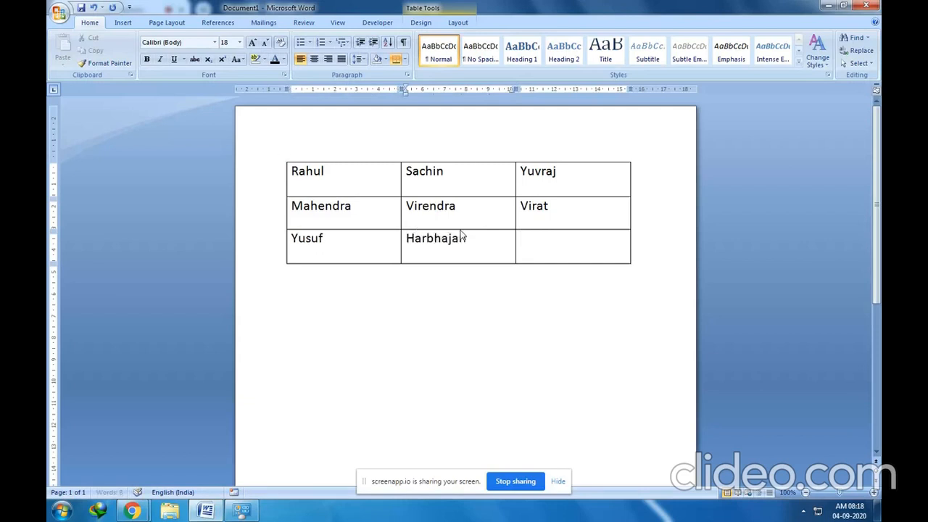
{"action": "key", "text": "Tab"}
{"action": "type", "text": "Zaheer"}
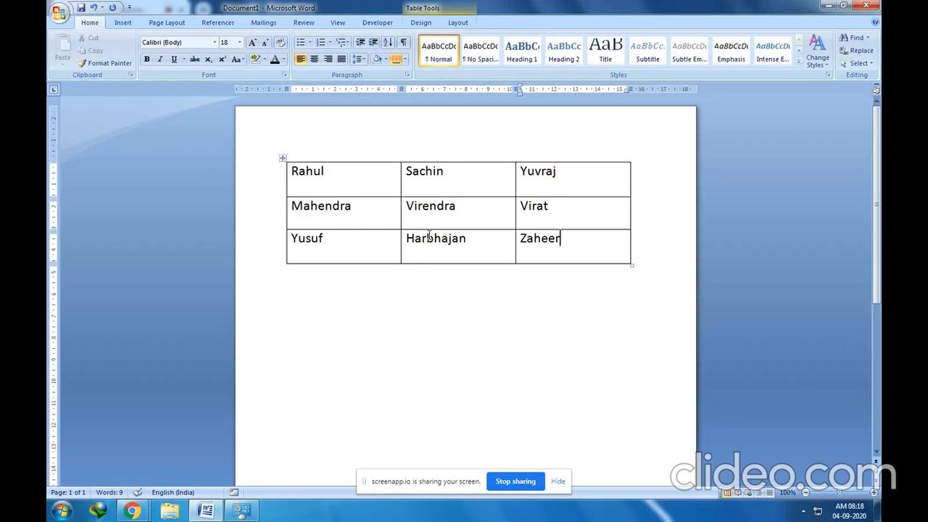
Select the first row, then place the cursor in individual cells, ending in the middle cell of the first row.
{"action": "left_click", "coordinate": [278, 194]}
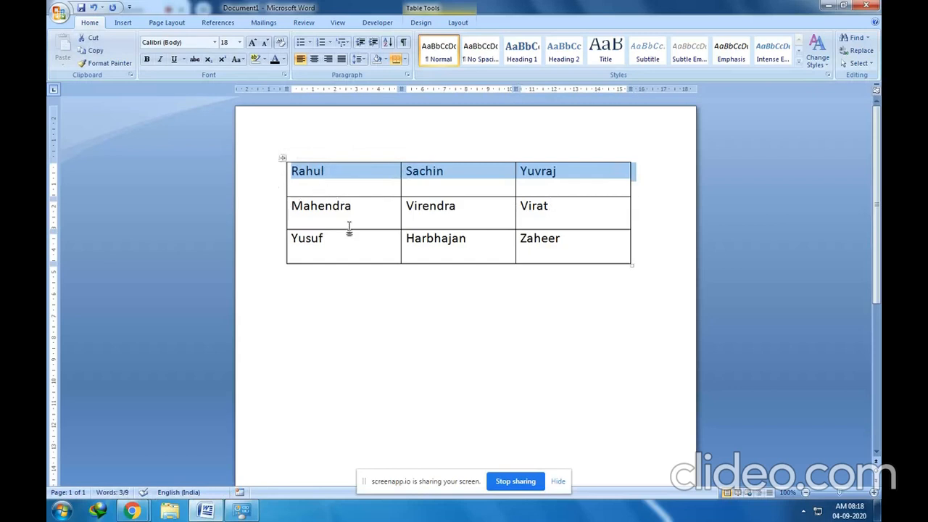
{"action": "left_click", "coordinate": [365, 204]}
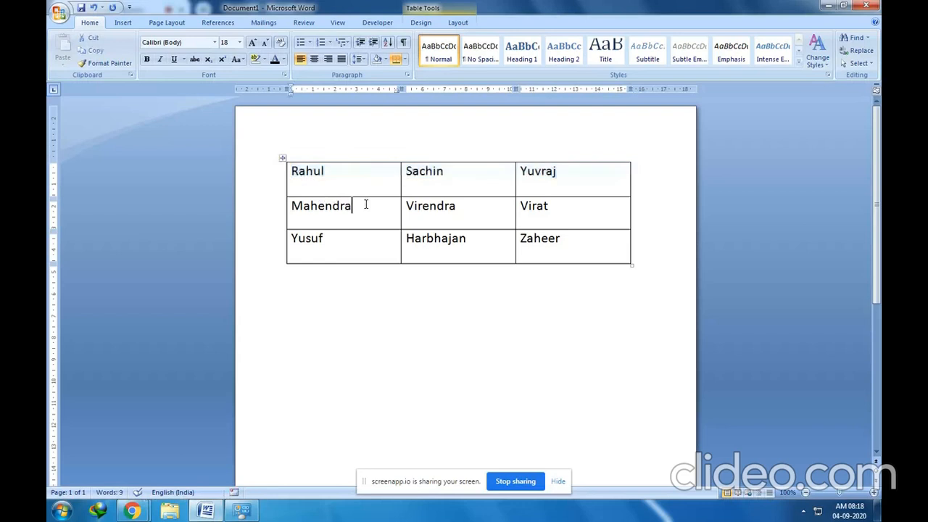
{"action": "left_click", "coordinate": [486, 210]}
{"action": "left_click", "coordinate": [490, 189]}
{"action": "left_click", "coordinate": [570, 210]}
{"action": "left_click", "coordinate": [365, 191]}
{"action": "left_click", "coordinate": [474, 171]}
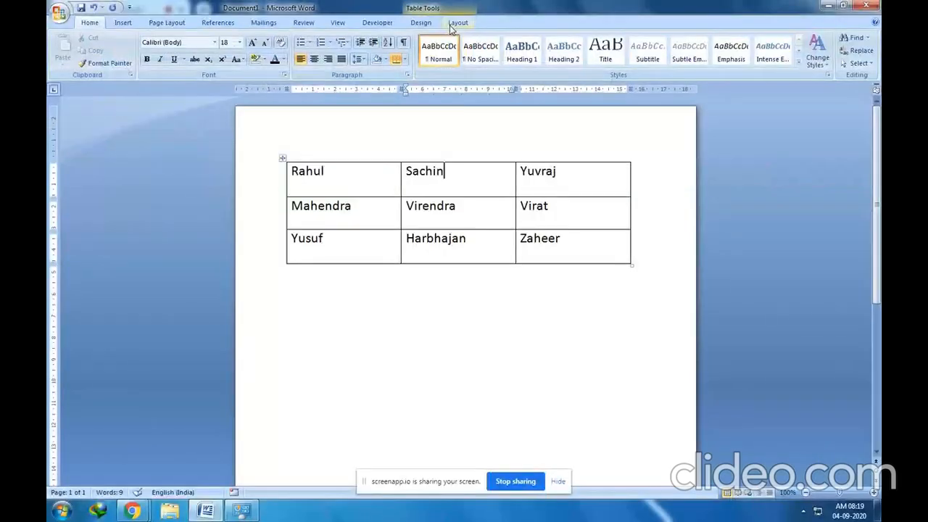
Insert an empty row directly below the table's first row.
{"action": "left_click", "coordinate": [466, 45]}
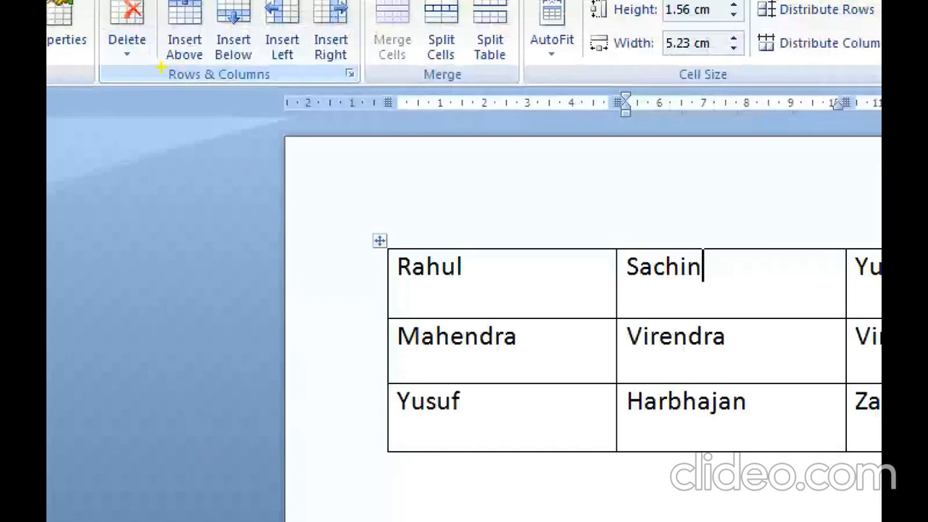
{"action": "left_click_drag", "start_coordinate": [160, 67], "coordinate": [324, 88]}
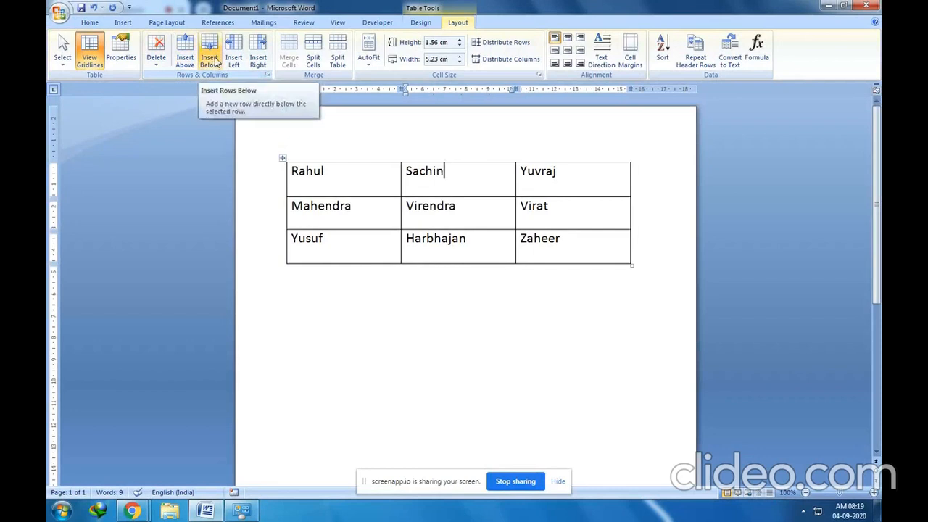
{"action": "left_click", "coordinate": [211, 61]}
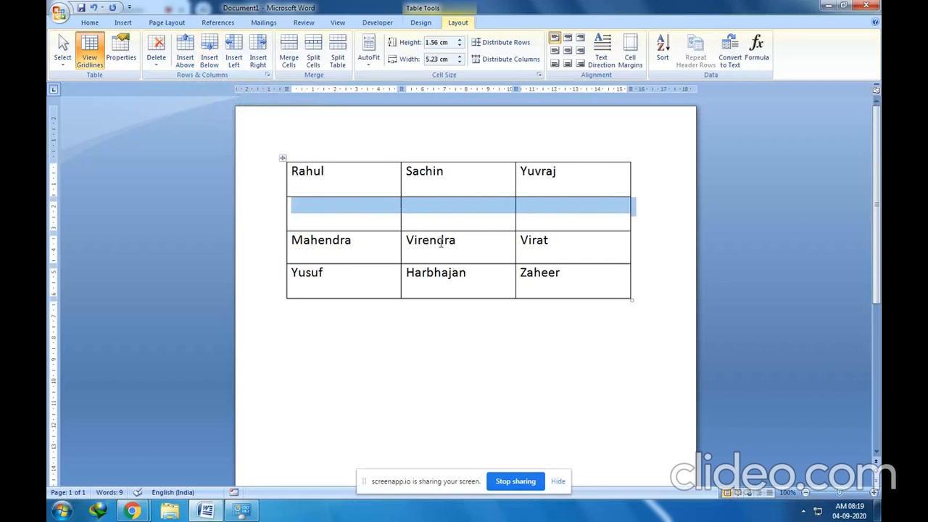
Insert an empty row below the second row of names, then undo both row insertions.
{"action": "left_click", "coordinate": [474, 245]}
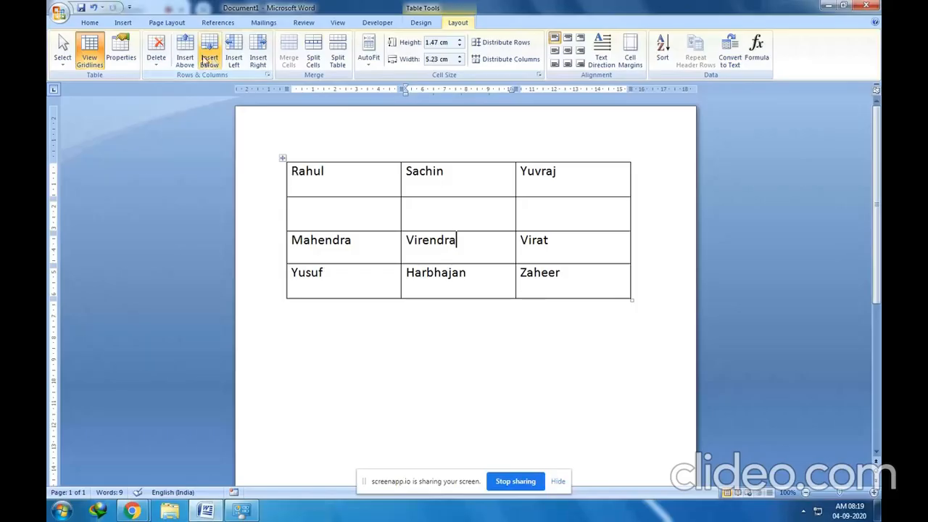
{"action": "left_click", "coordinate": [209, 56]}
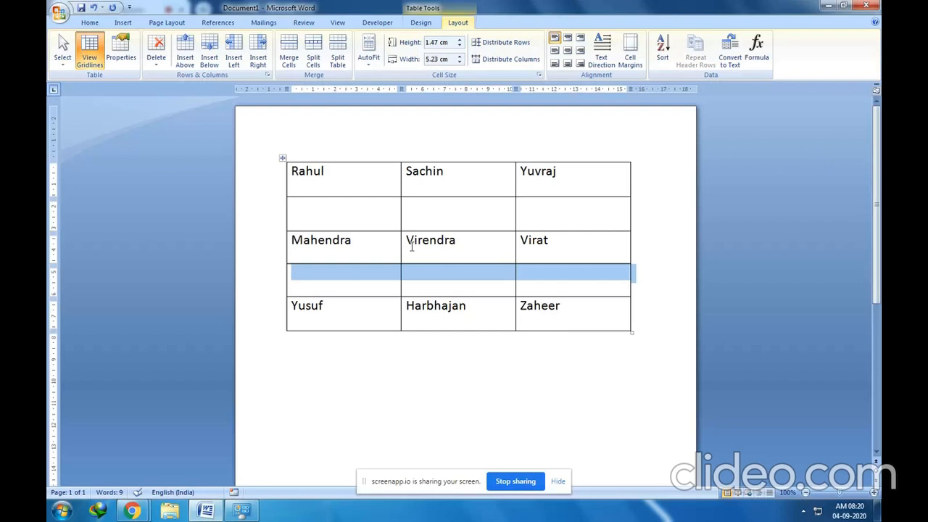
{"action": "key", "text": "ctrl+z"}
{"action": "key", "text": "ctrl+z"}
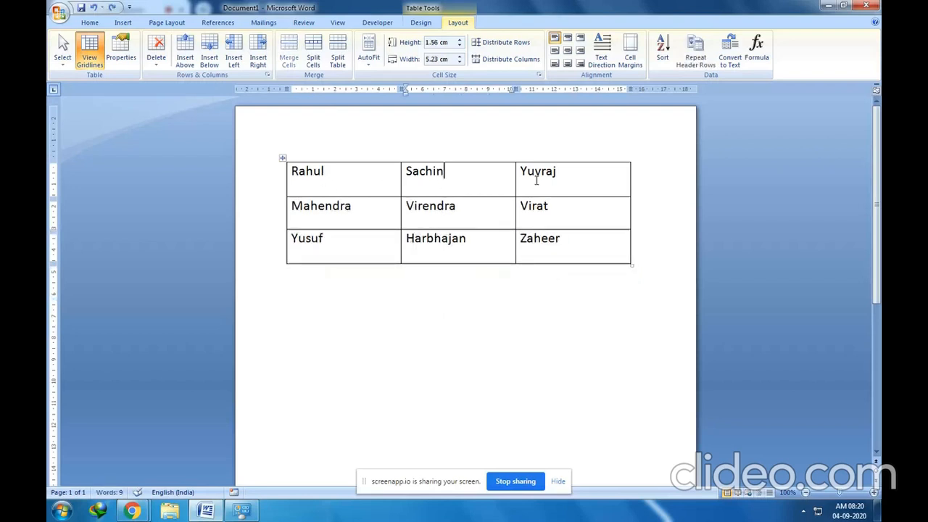
Insert an empty row above the table's first row of names.
{"action": "left_click_drag", "start_coordinate": [294, 171], "coordinate": [580, 182]}
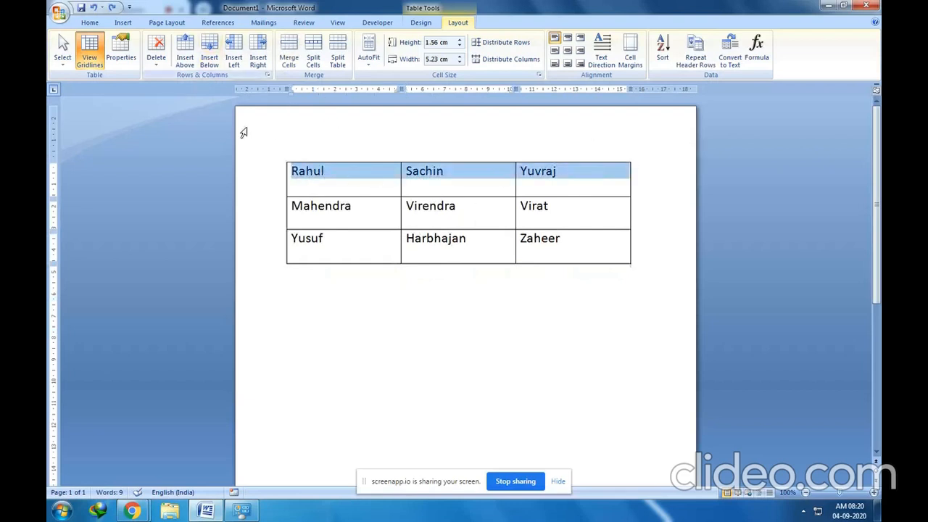
{"action": "left_click", "coordinate": [363, 177]}
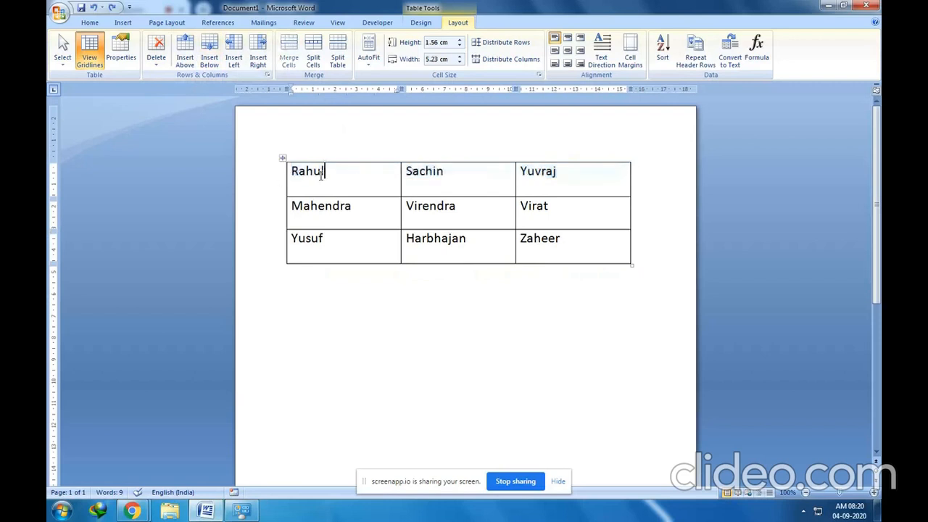
{"action": "left_click", "coordinate": [486, 176]}
{"action": "left_click", "coordinate": [335, 177]}
{"action": "left_click", "coordinate": [213, 101]}
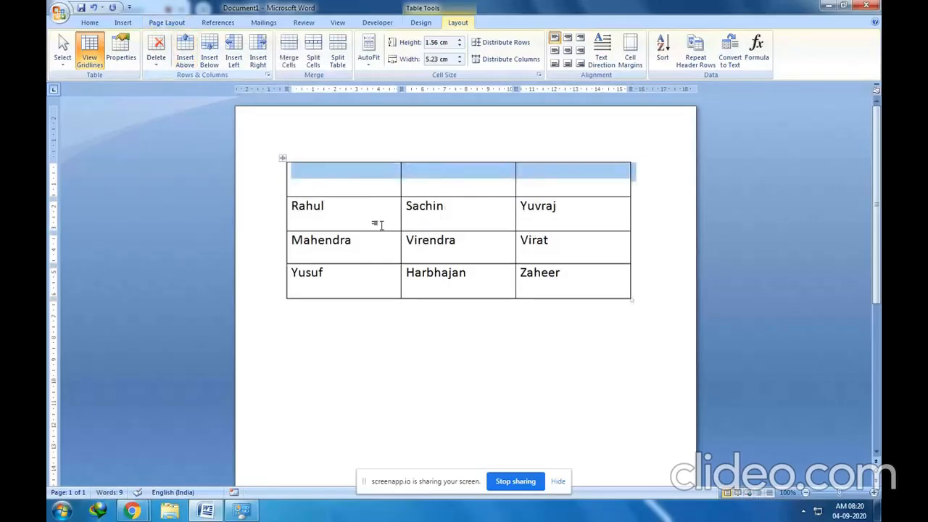
{"action": "left_click", "coordinate": [404, 213]}
{"action": "left_click", "coordinate": [335, 217]}
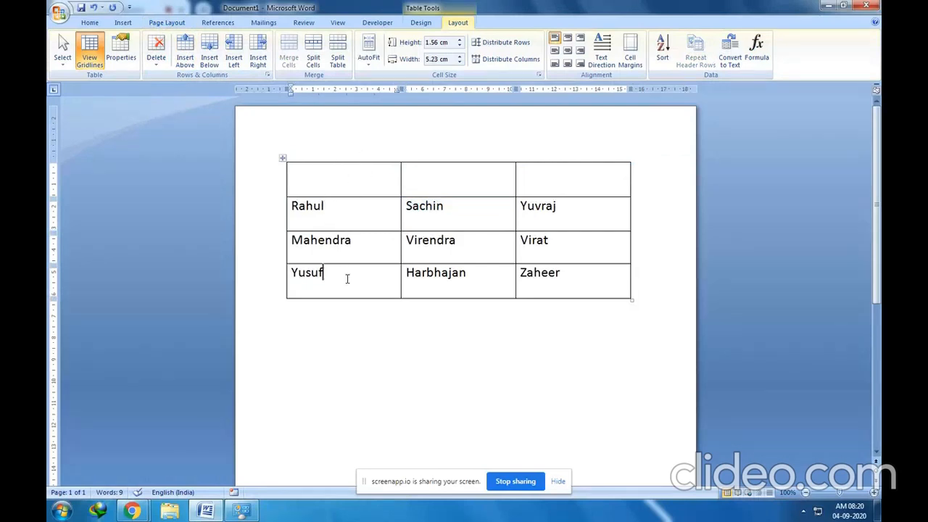
Select the last row of names and insert an empty row above it, then undo both row insertions.
{"action": "left_click_drag", "start_coordinate": [292, 274], "coordinate": [538, 280]}
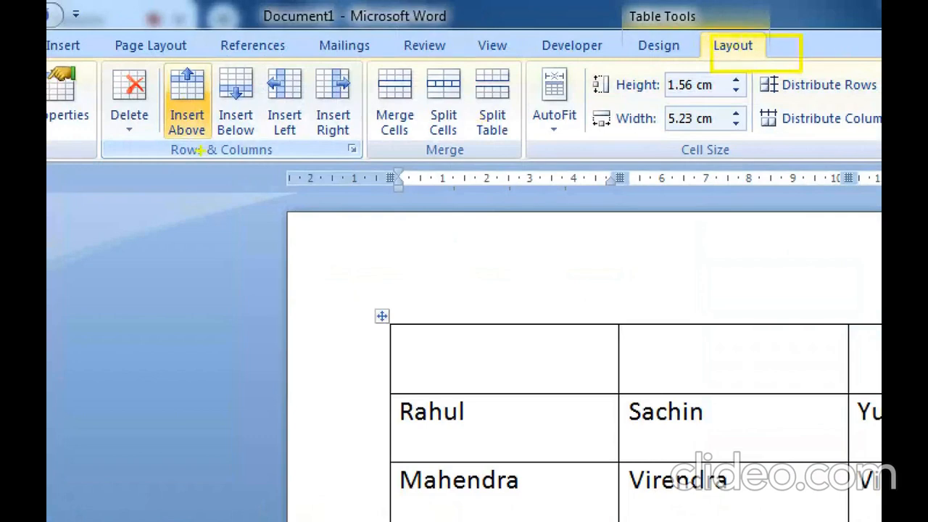
{"action": "left_click_drag", "start_coordinate": [158, 144], "coordinate": [314, 166]}
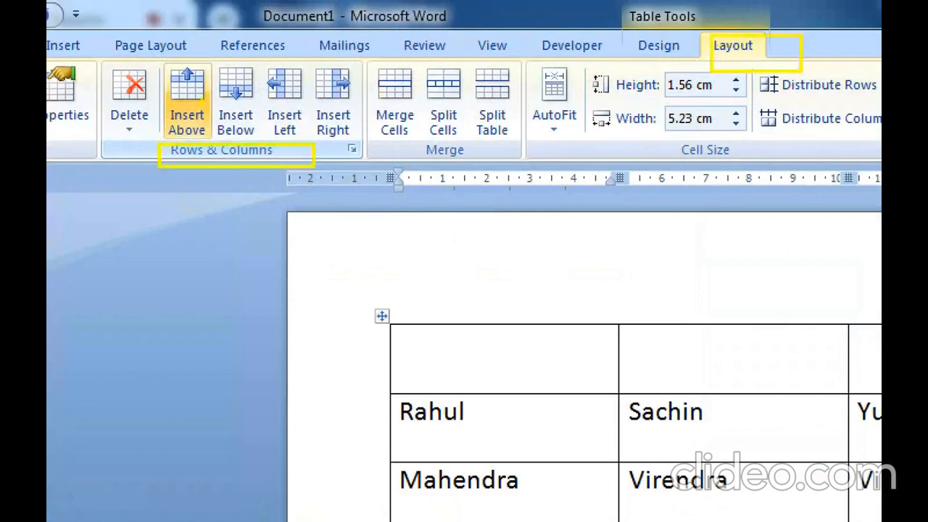
{"action": "mouse_move", "coordinate": [165, 68]}
{"action": "left_mouse_down"}
{"action": "mouse_move", "coordinate": [192, 145]}
{"action": "mouse_move", "coordinate": [212, 167]}
{"action": "left_mouse_up"}
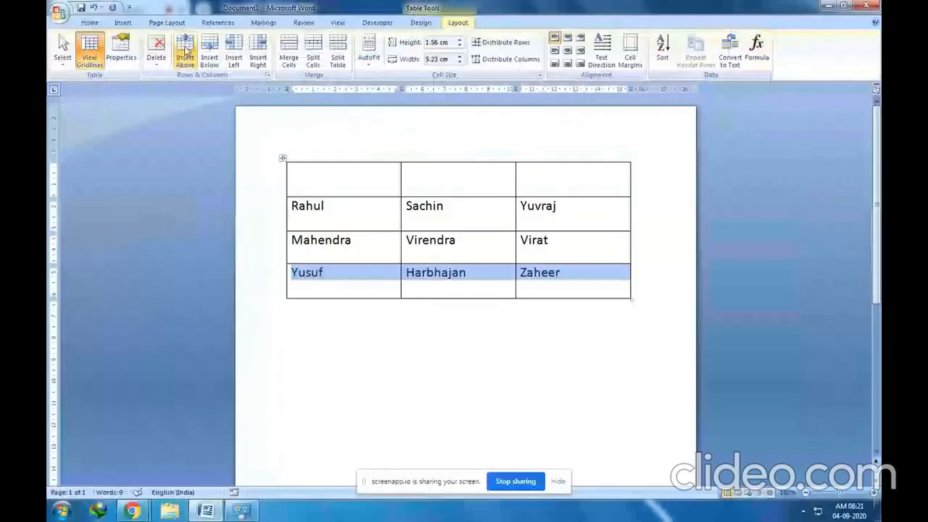
{"action": "left_click", "coordinate": [186, 101]}
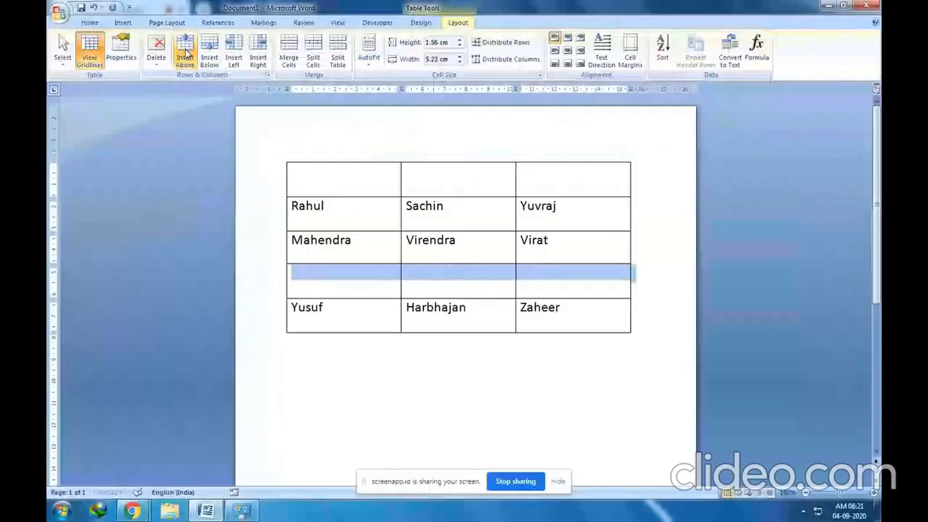
{"action": "left_click", "coordinate": [374, 289]}
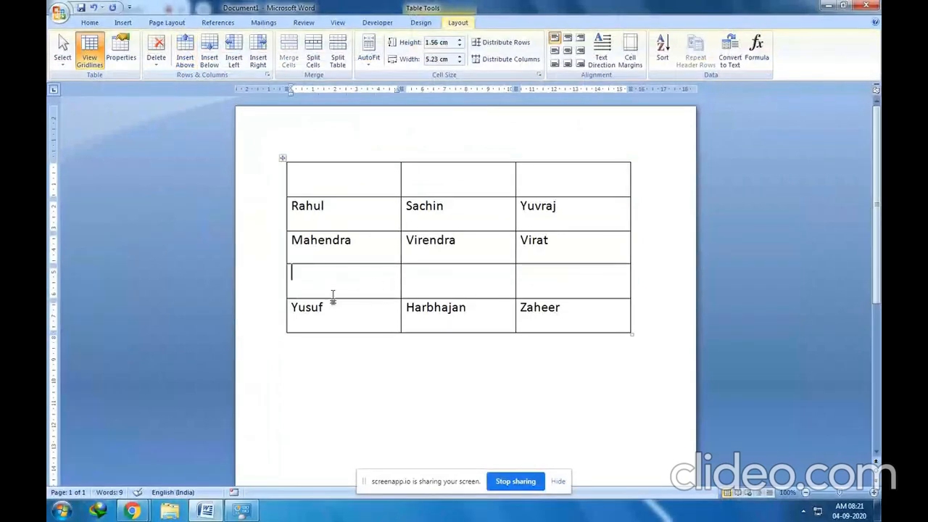
{"action": "key", "text": "ctrl+z"}
{"action": "key", "text": "ctrl+z"}
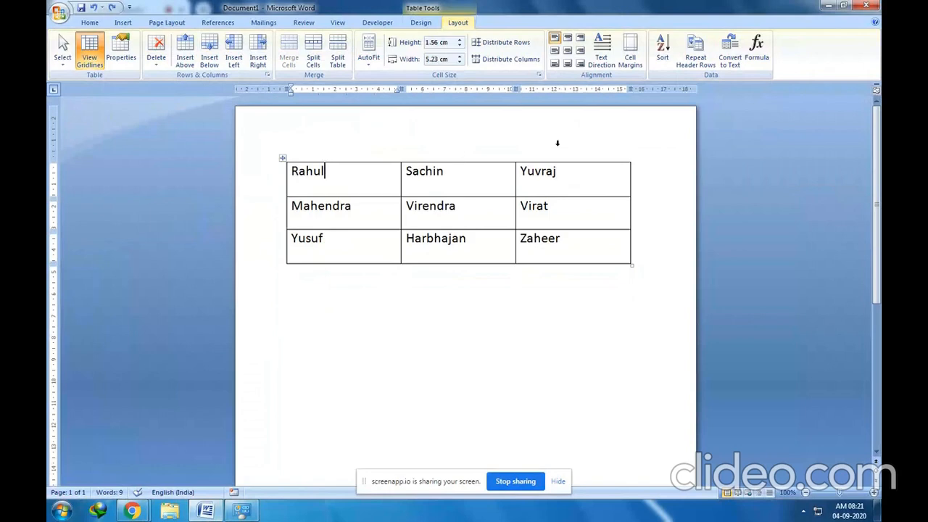
Insert an empty column on each side of the middle column of names.
{"action": "left_click", "coordinate": [437, 137]}
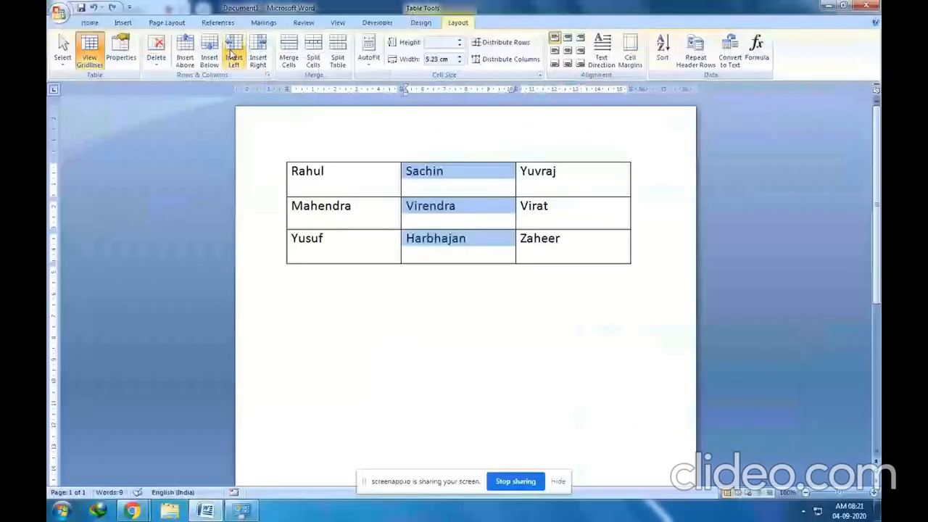
{"action": "left_click", "coordinate": [237, 116]}
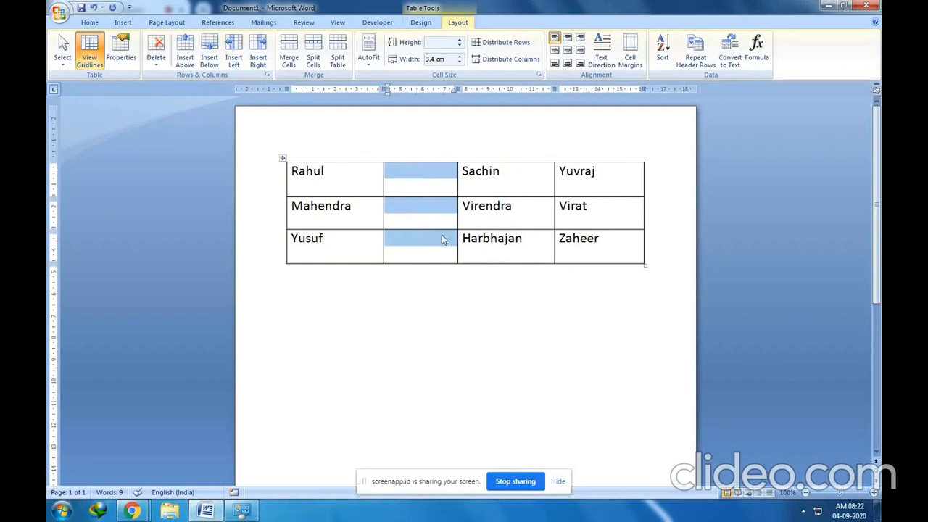
{"action": "left_click", "coordinate": [489, 147]}
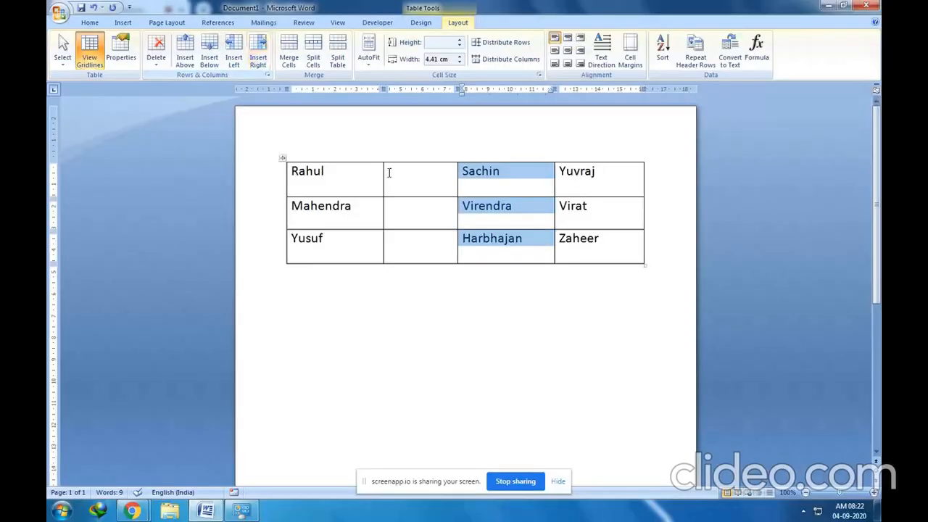
{"action": "left_click", "coordinate": [258, 51]}
{"action": "left_click", "coordinate": [513, 314]}
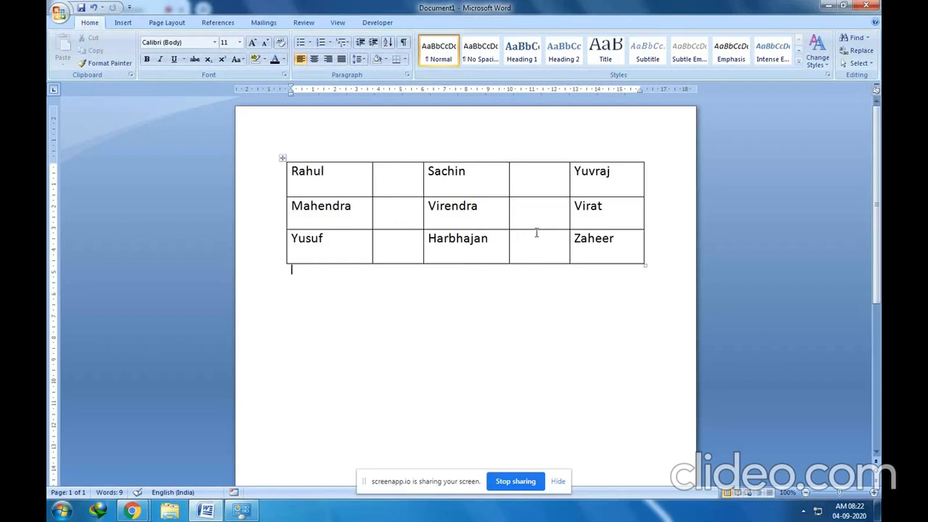
Undo both column insertions.
{"action": "key", "text": "ctrl+z"}
{"action": "key", "text": "ctrl+z"}
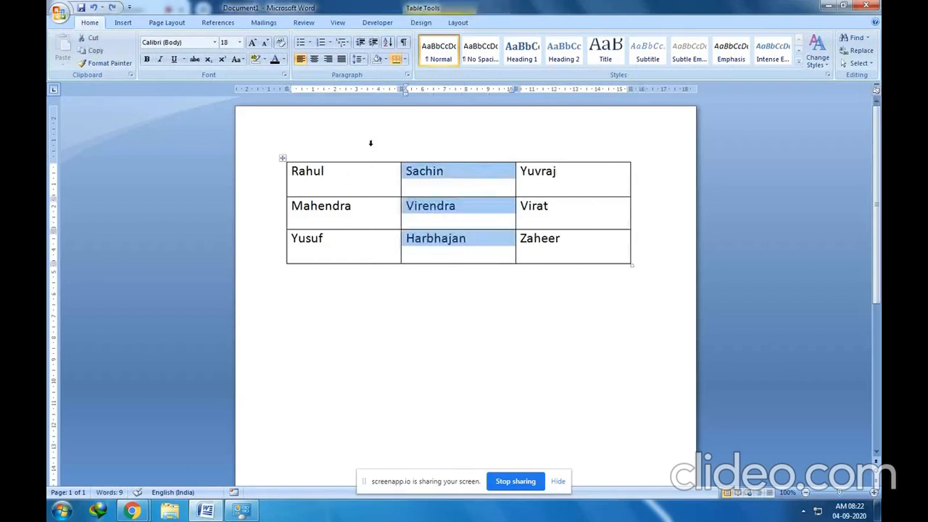
Select the table's first column, then switch to the Online Screen Recorder page in Chrome.
{"action": "left_click", "coordinate": [371, 159]}
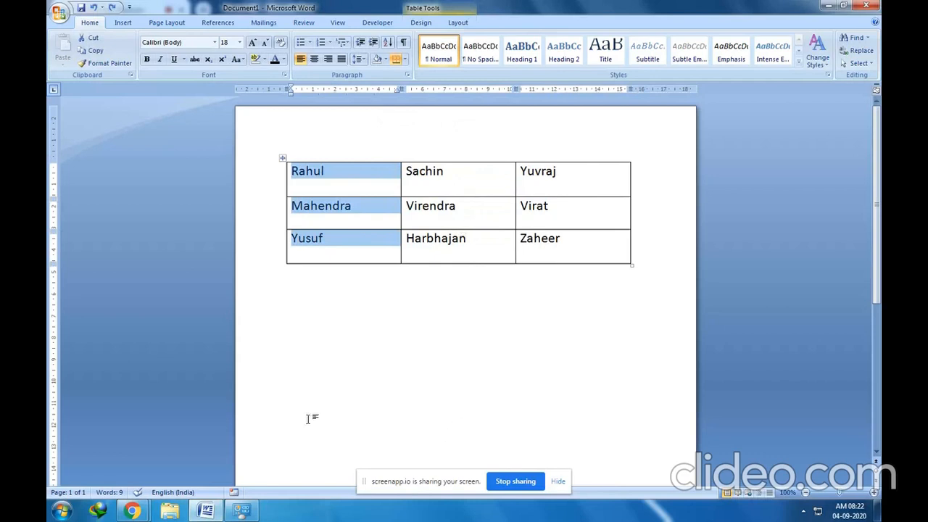
{"action": "left_click", "coordinate": [132, 511]}
{"action": "left_click", "coordinate": [169, 459]}
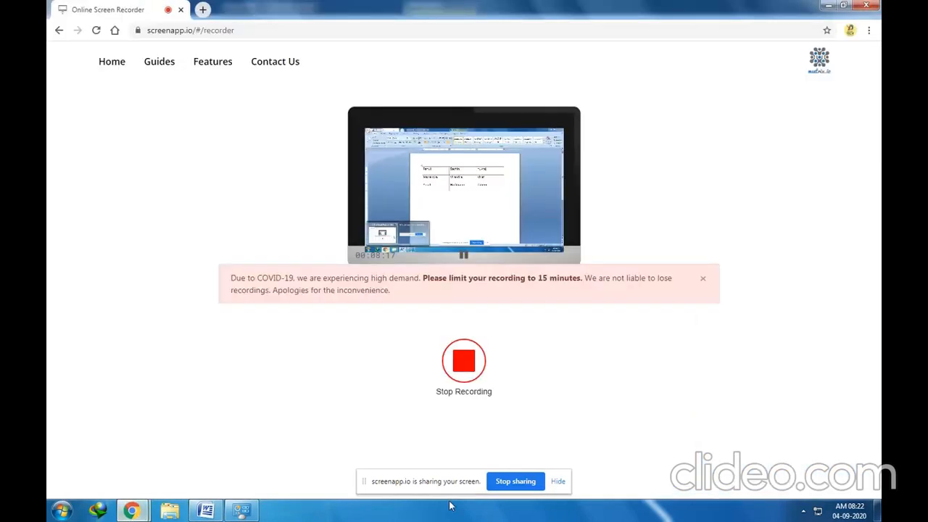